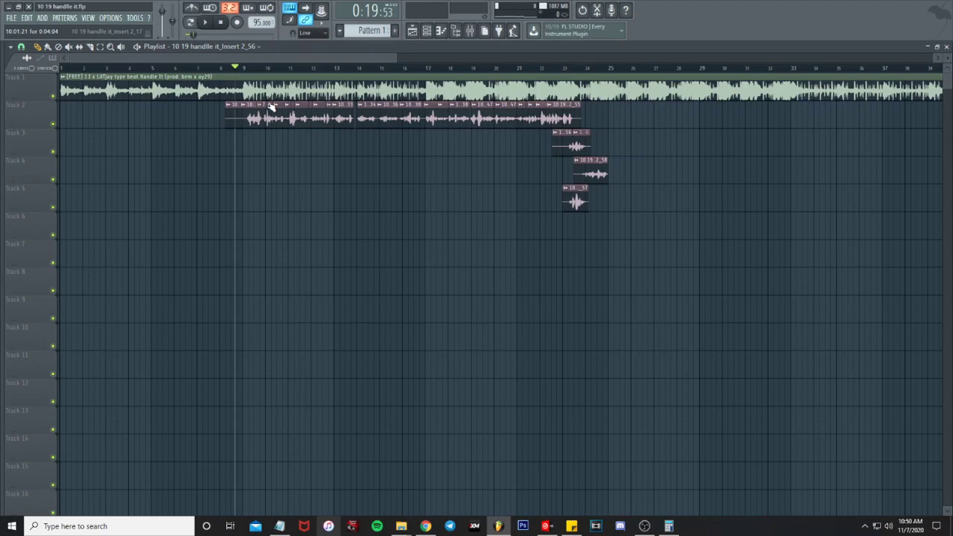
Play the song and select the VERSE track in the mixer
key(space)
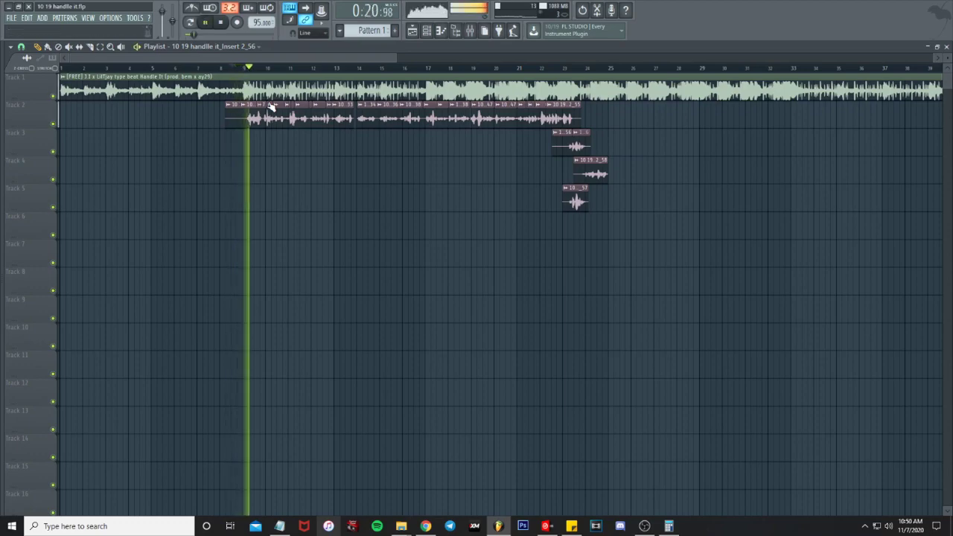
click(470, 31)
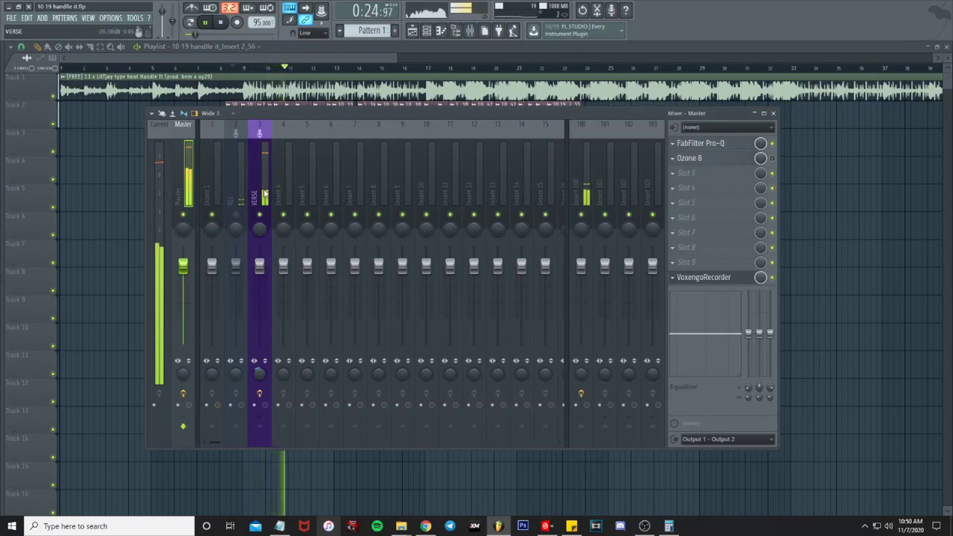
click(259, 179)
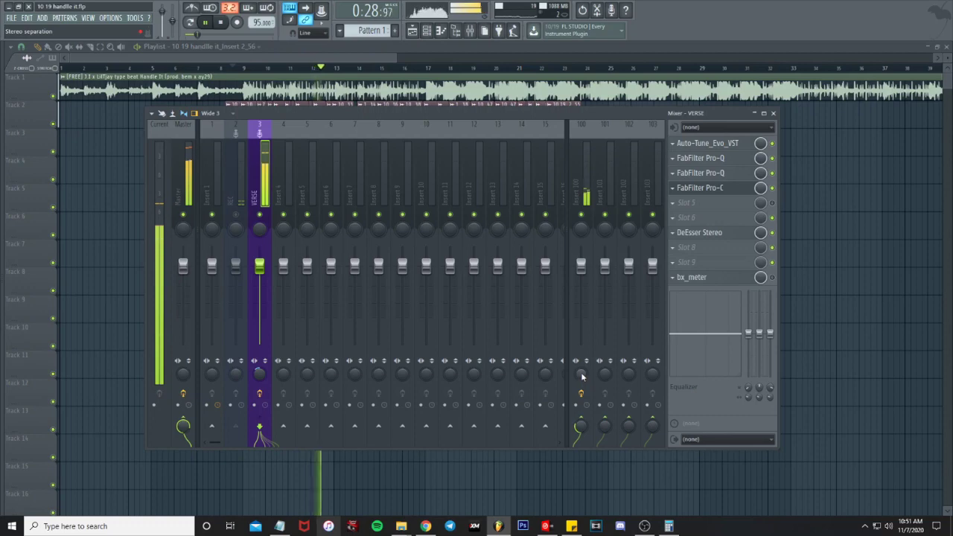
Set mixer Insert 100's stereo separation to 12% separated and cut its low and high equalizer bands to the minimum
click(583, 313)
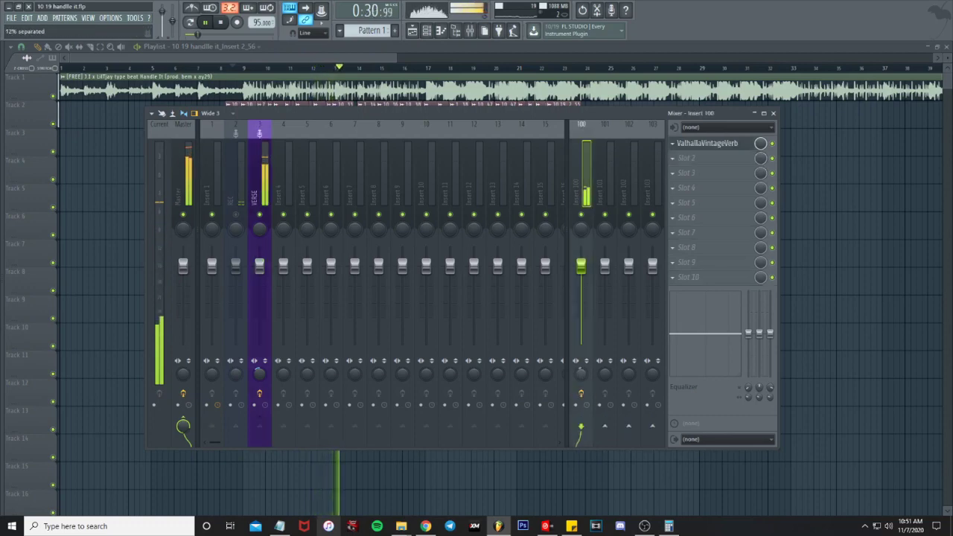
drag(749, 333, 770, 375)
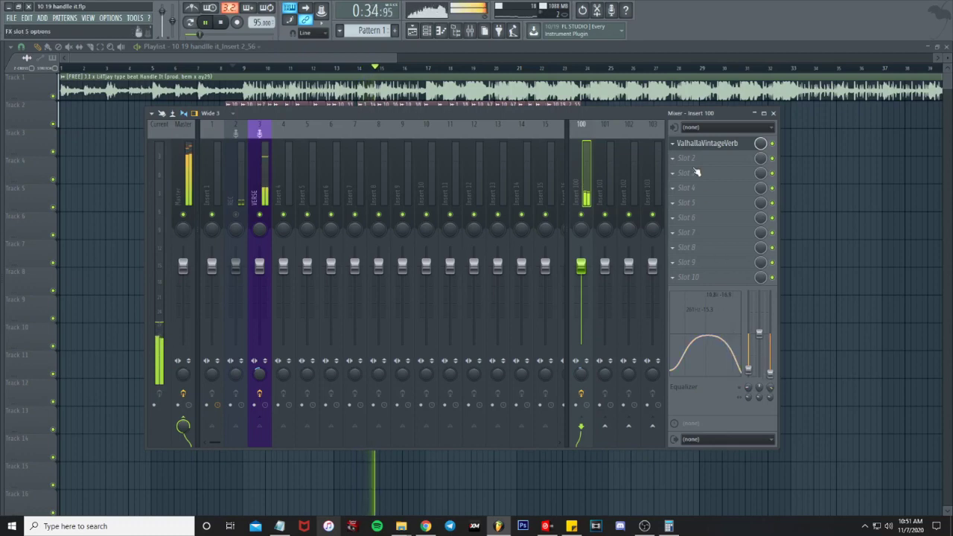
click(685, 158)
key(Escape)
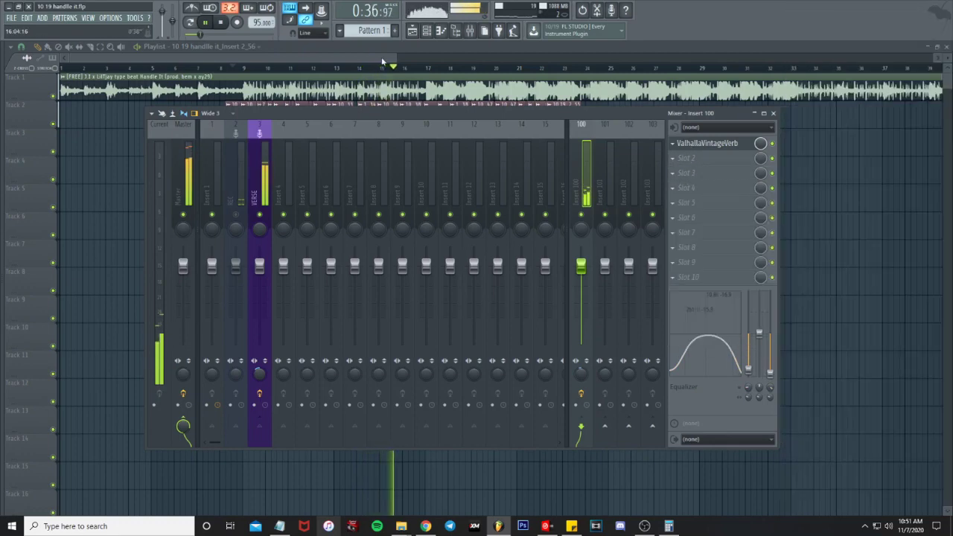
Stop playback and hide the mixer to show the playlist clips
click(356, 56)
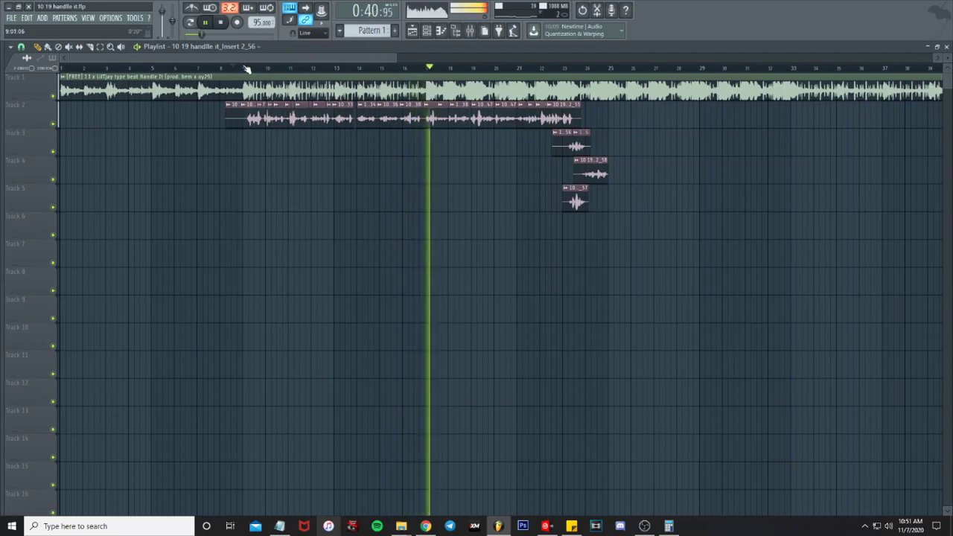
key(space)
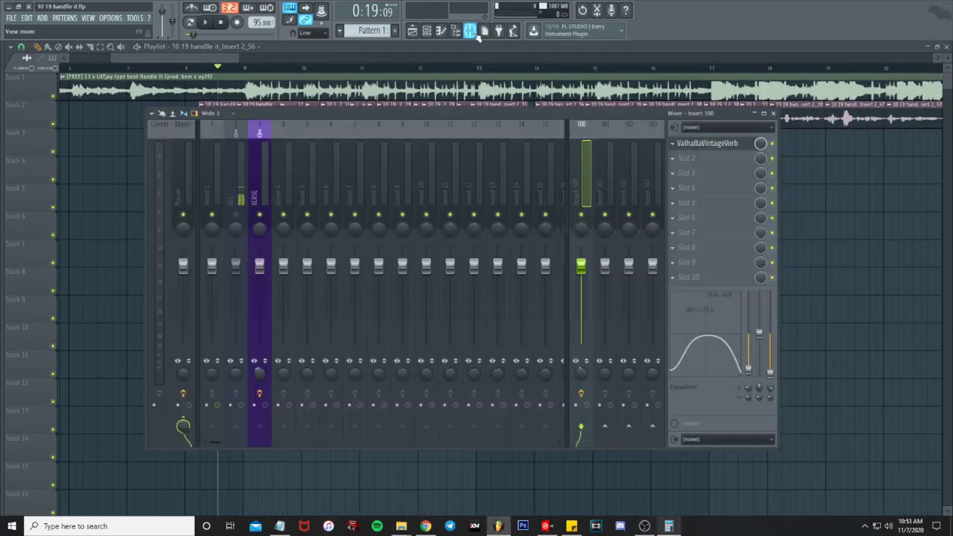
click(470, 29)
key(F9)
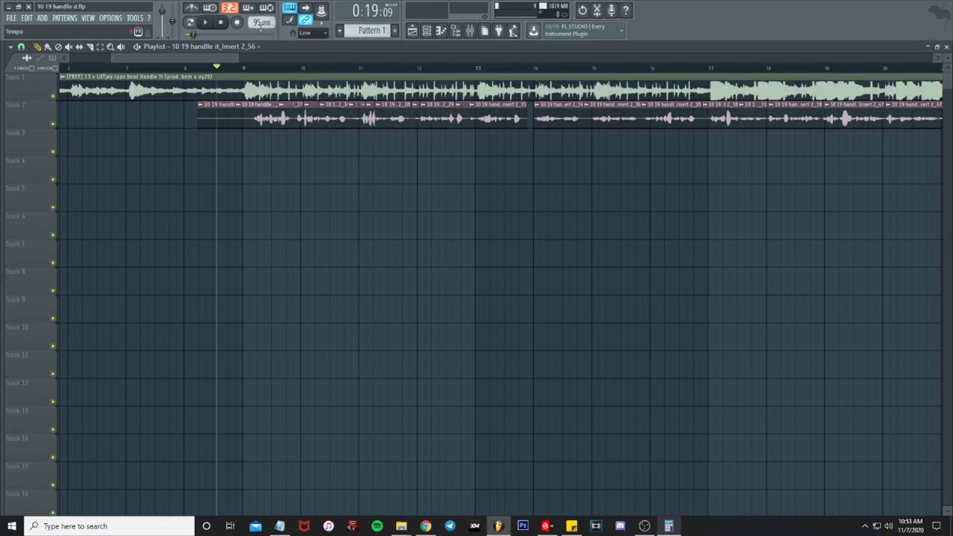
Set the low-shelf band in the VERSE track's first FabFilter Pro-Q to about 82 Hz
key(F9)
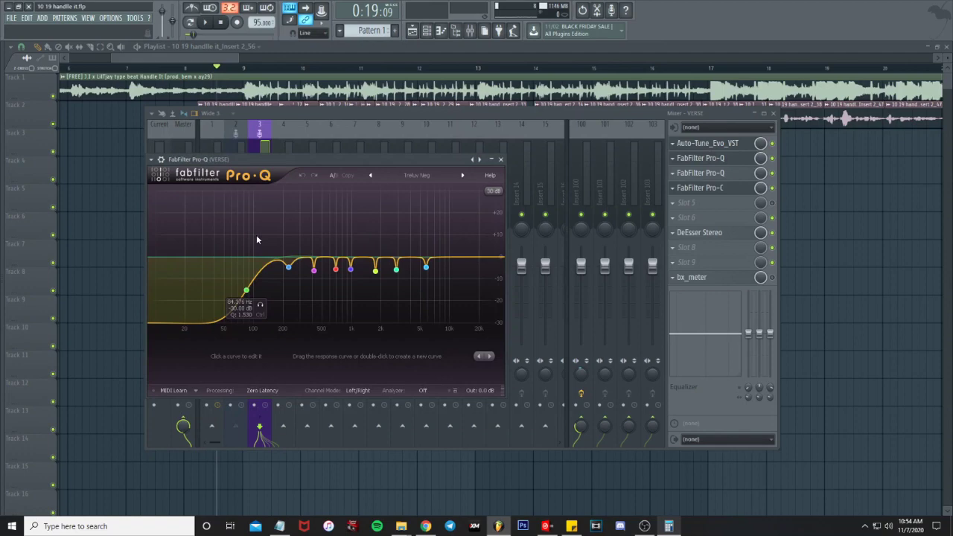
scroll(243, 275, up, 3)
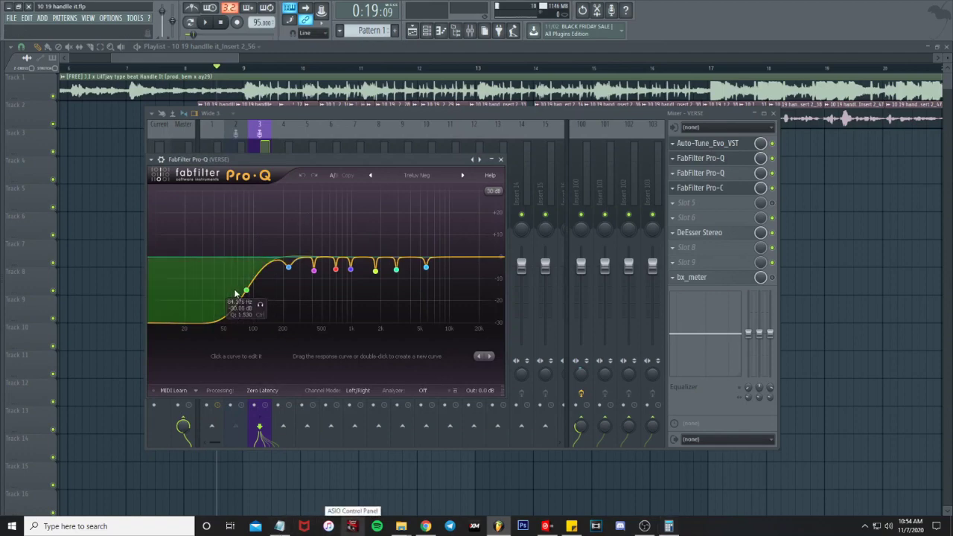
drag(235, 294, 319, 334)
key(space)
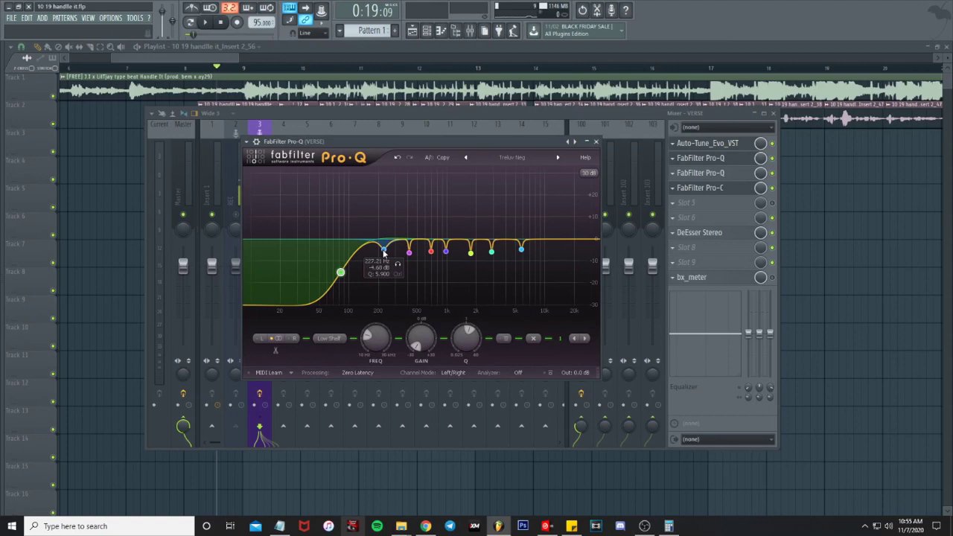
Audition the 227 Hz bell band by boosting it to full gain during playback and returning it to a shallow cut
key(space)
drag(384, 254, 384, 124)
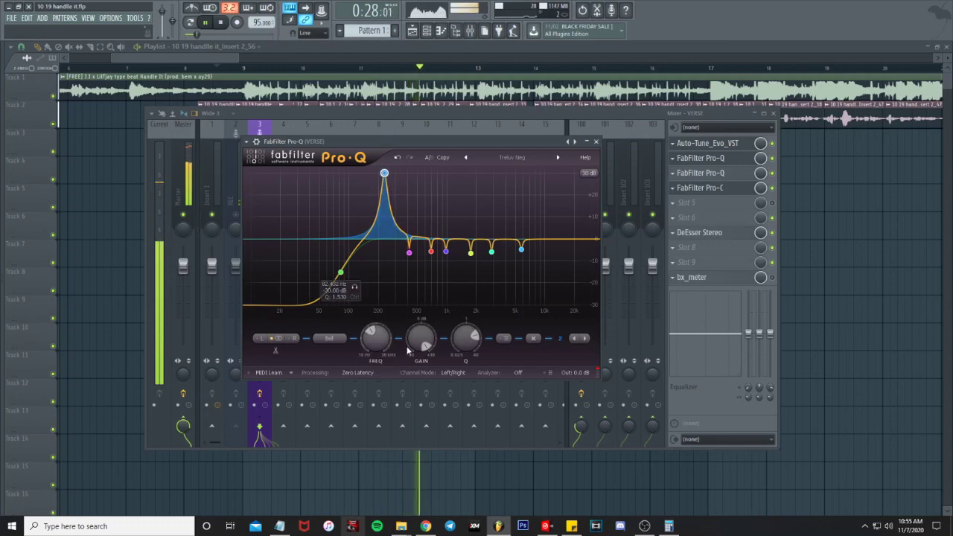
drag(418, 340, 429, 406)
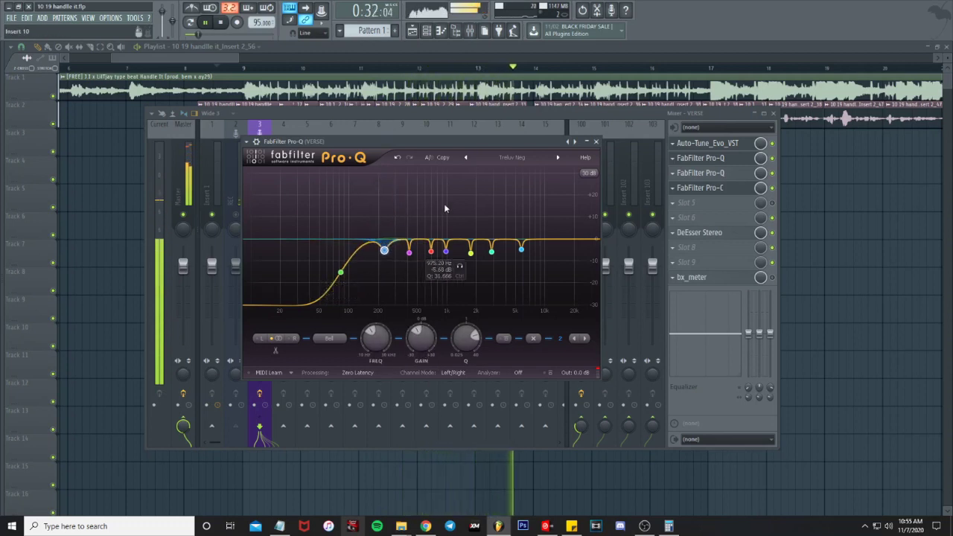
key(space)
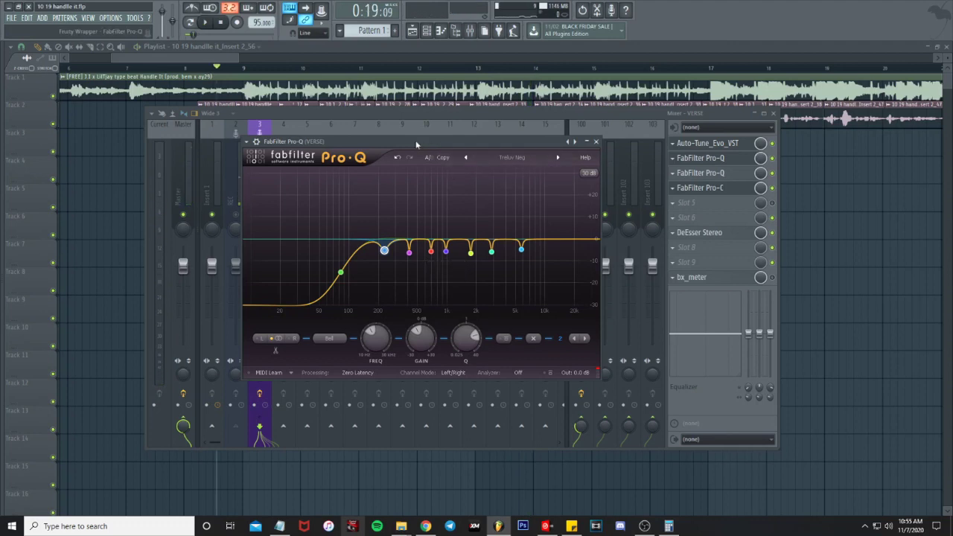
Play the song and set the Pro-Q spectrum analyzer to Pre-EQ
mouse_move(431, 255)
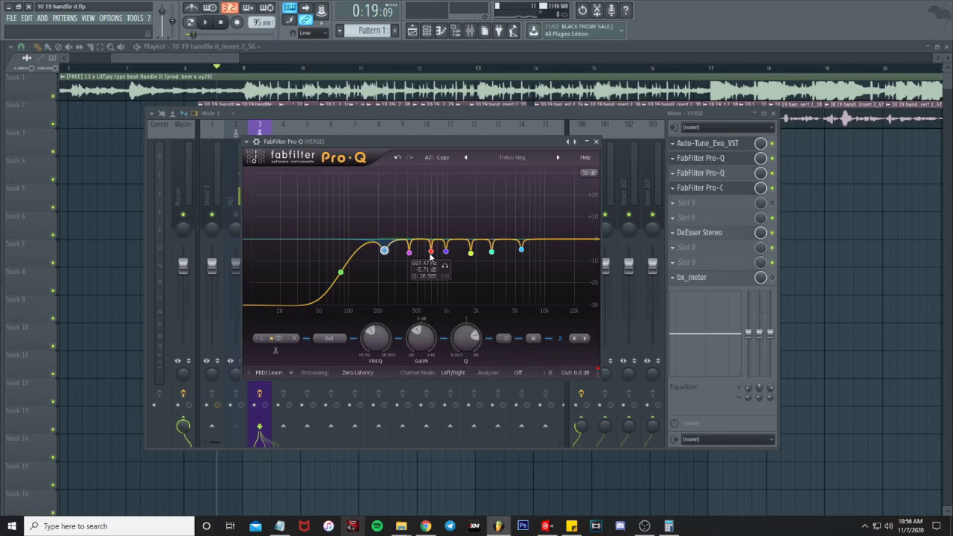
key(space)
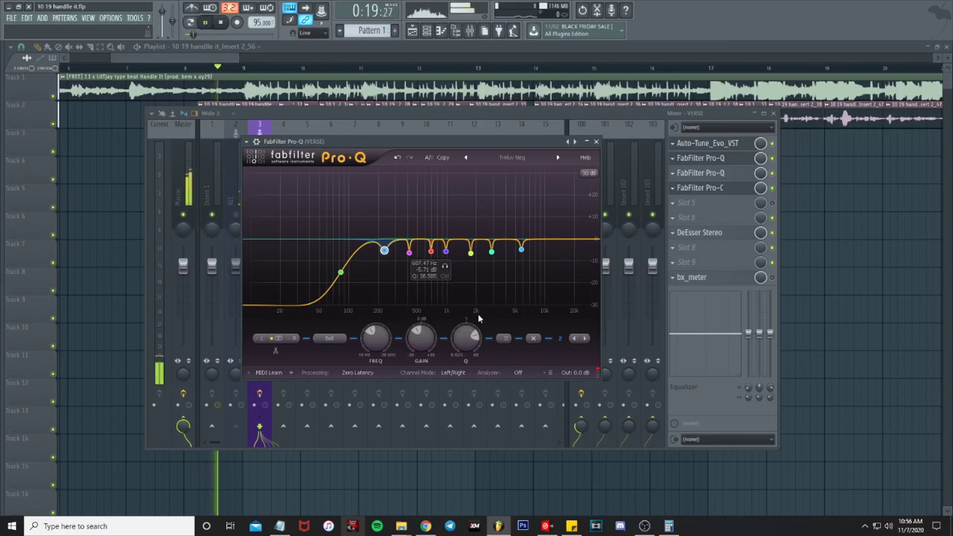
click(519, 372)
click(530, 395)
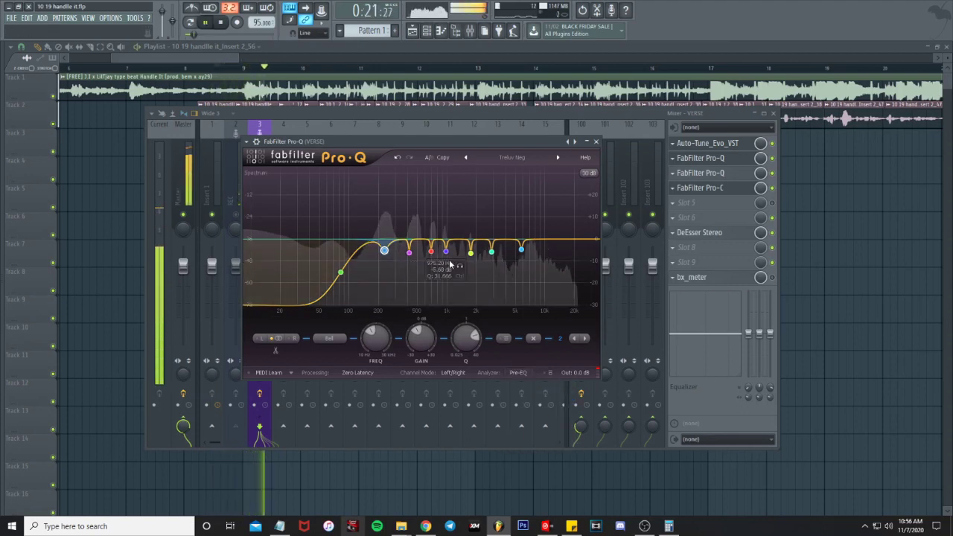
Boost the narrow 975 Hz band to +30 dB, shift it slightly higher, pull it back to a cut and close the equalizer
drag(445, 251, 449, 152)
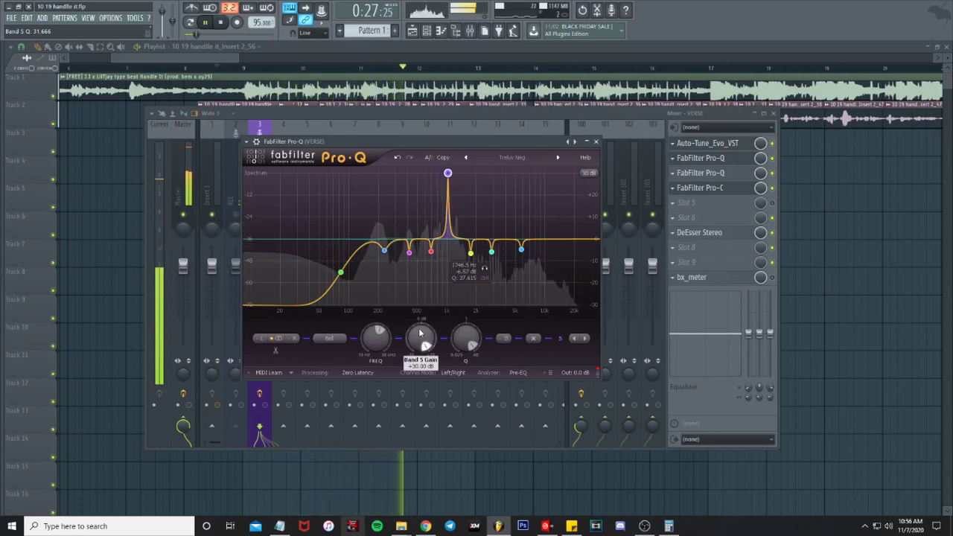
drag(421, 337, 413, 397)
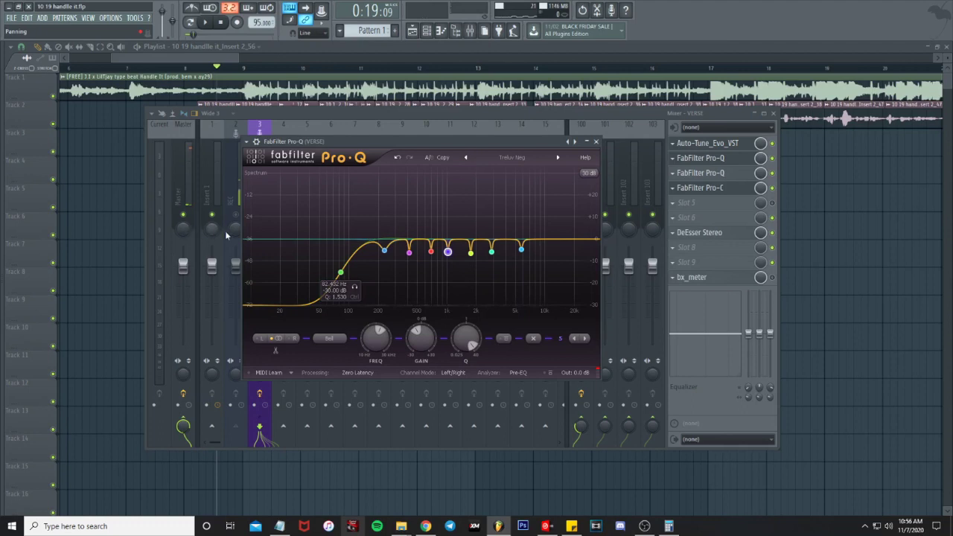
click(596, 142)
Compare the sound with and without the second Pro-Q's 1.9 kHz boost by repeatedly disabling and re-enabling that band during playback
click(743, 180)
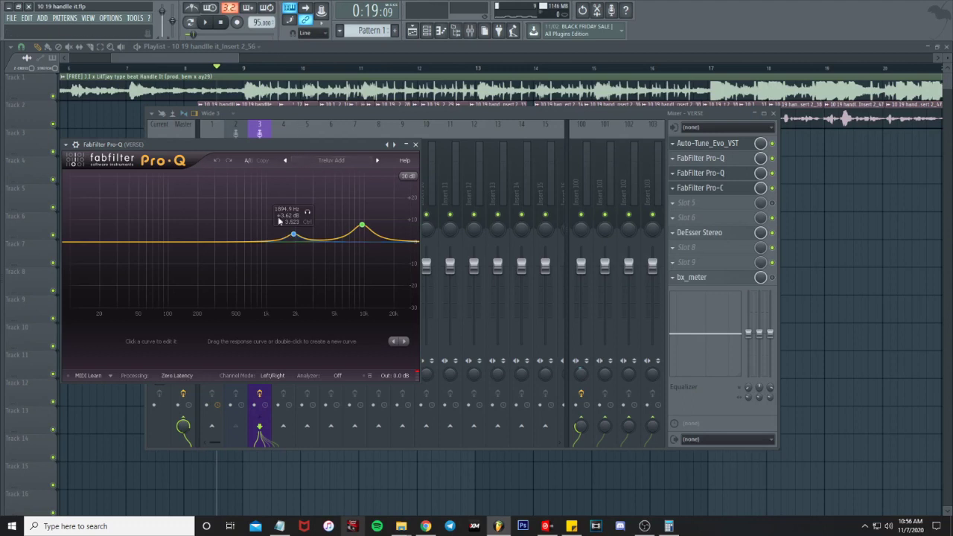
key(space)
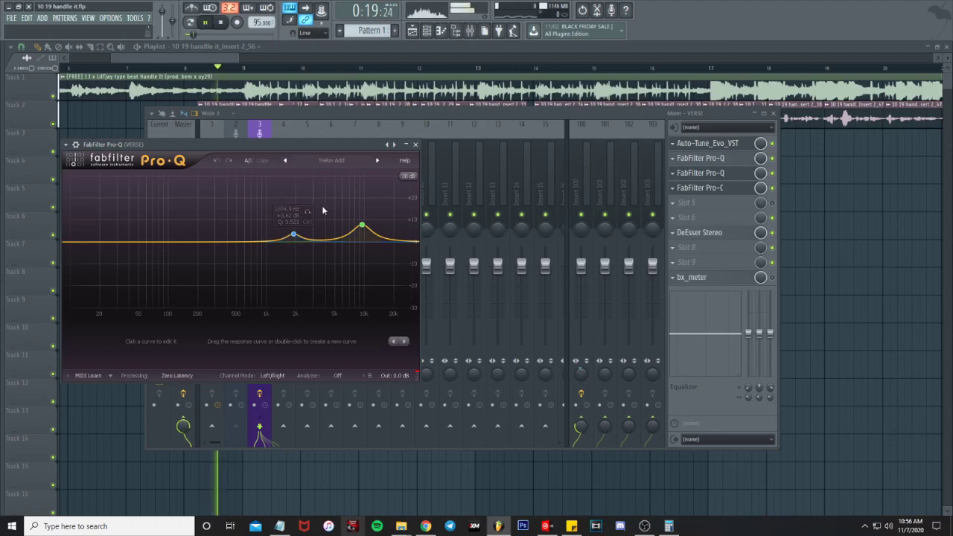
click(294, 236)
right_click(296, 237)
click(305, 241)
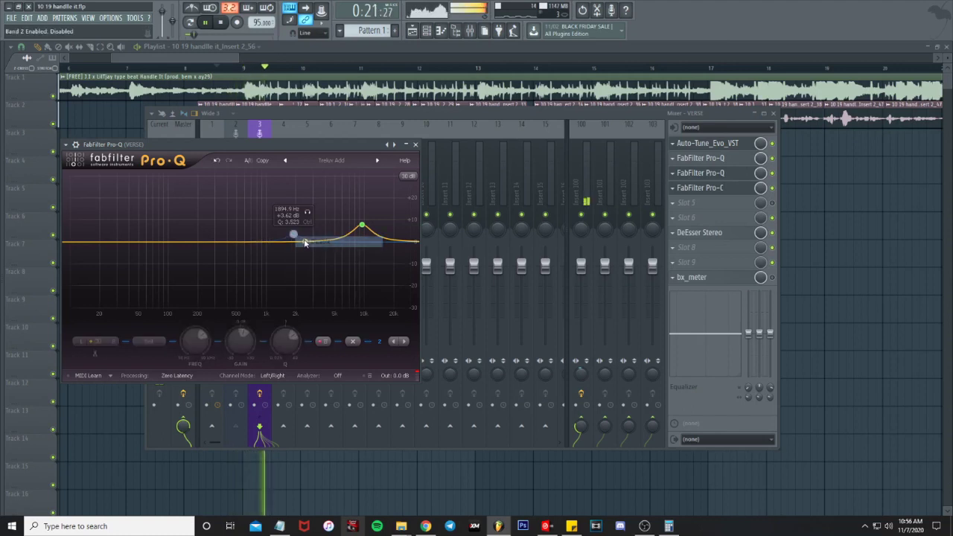
right_click(295, 235)
click(318, 240)
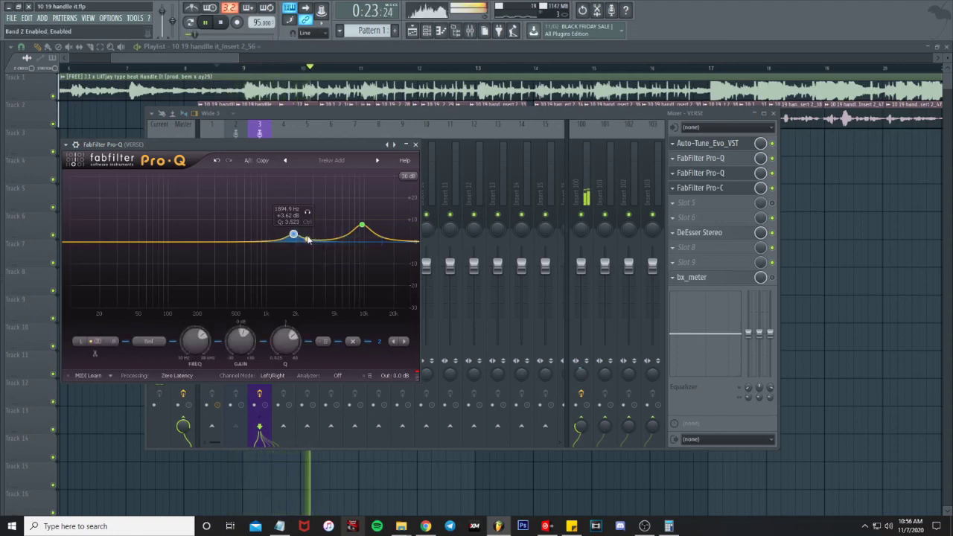
right_click(304, 237)
click(313, 242)
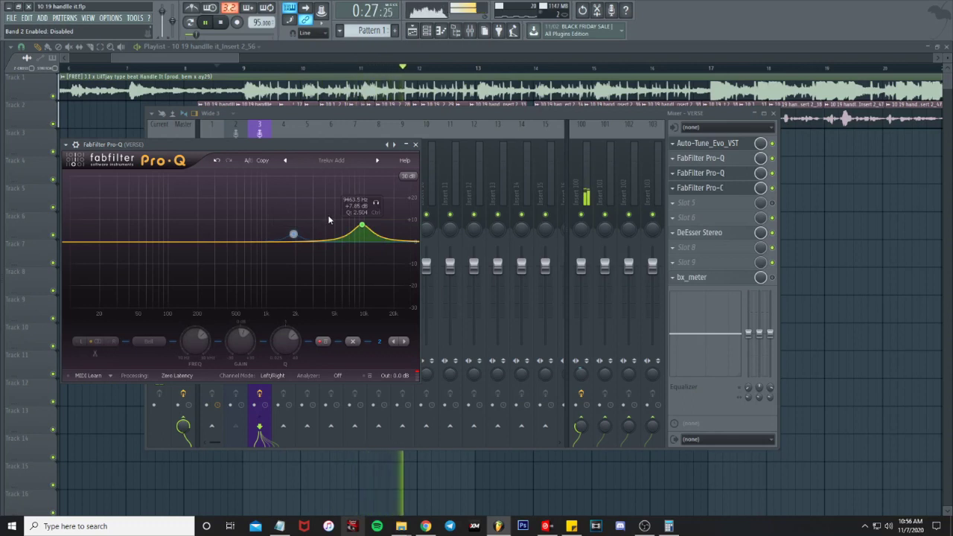
right_click(293, 235)
click(319, 242)
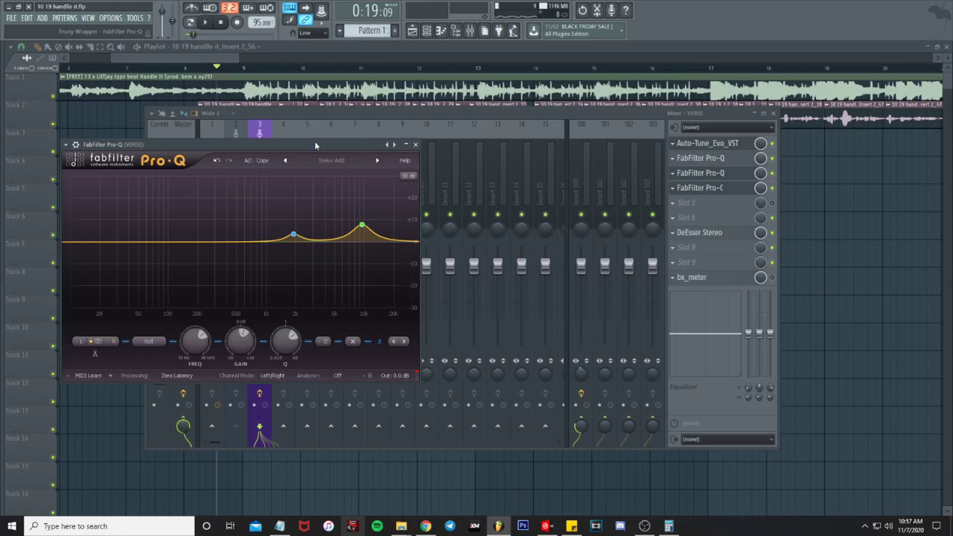
key(Escape)
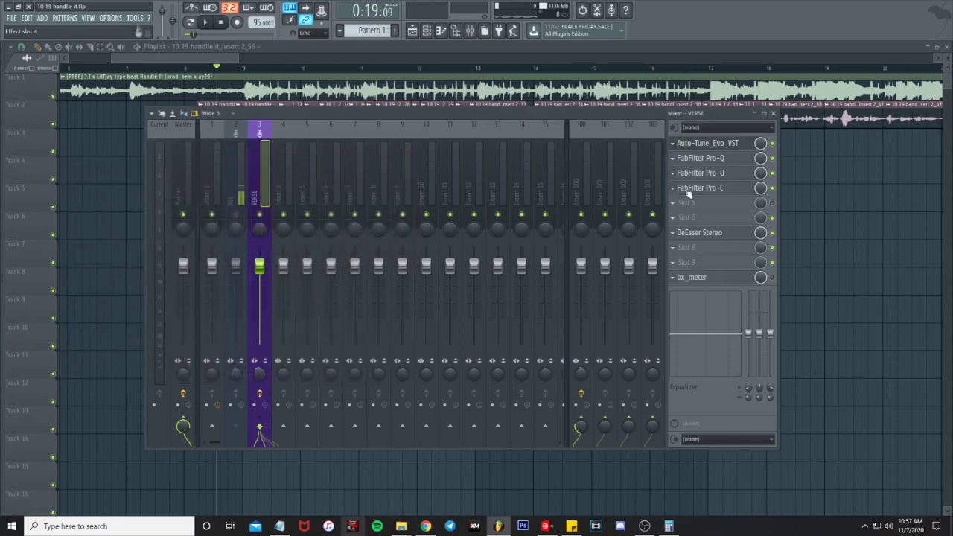
Open the VERSE track's FabFilter Pro-C and lower the master fader to 65% (-8.6 dB) during playback
click(688, 192)
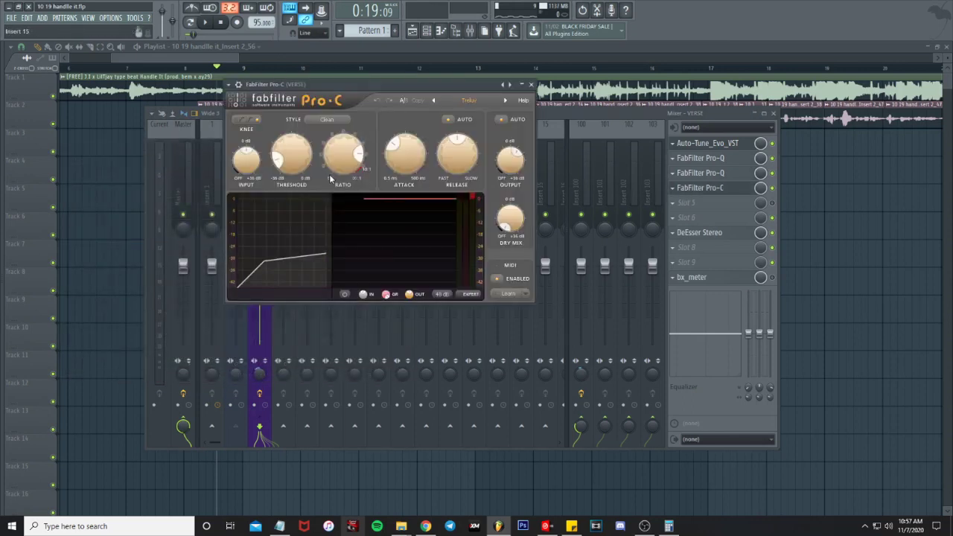
mouse_move(295, 164)
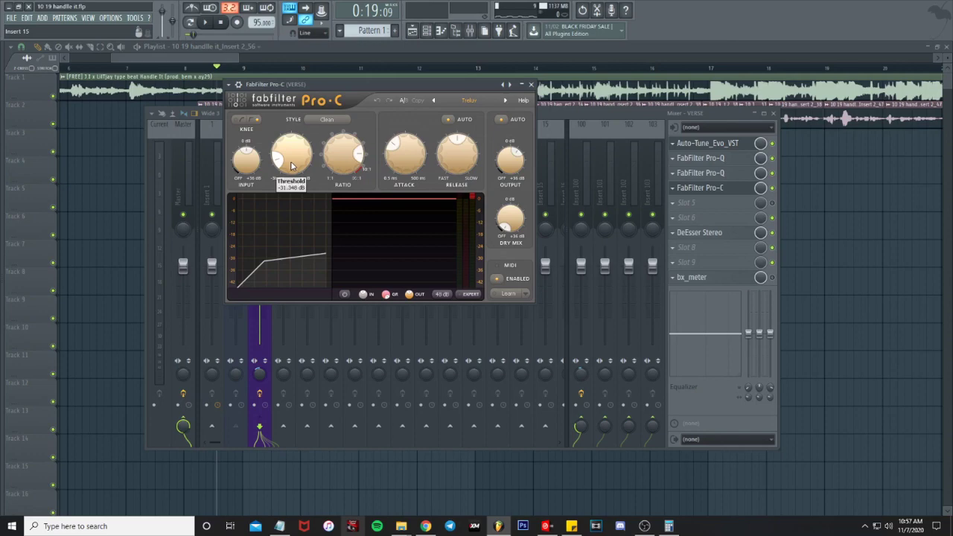
mouse_move(363, 154)
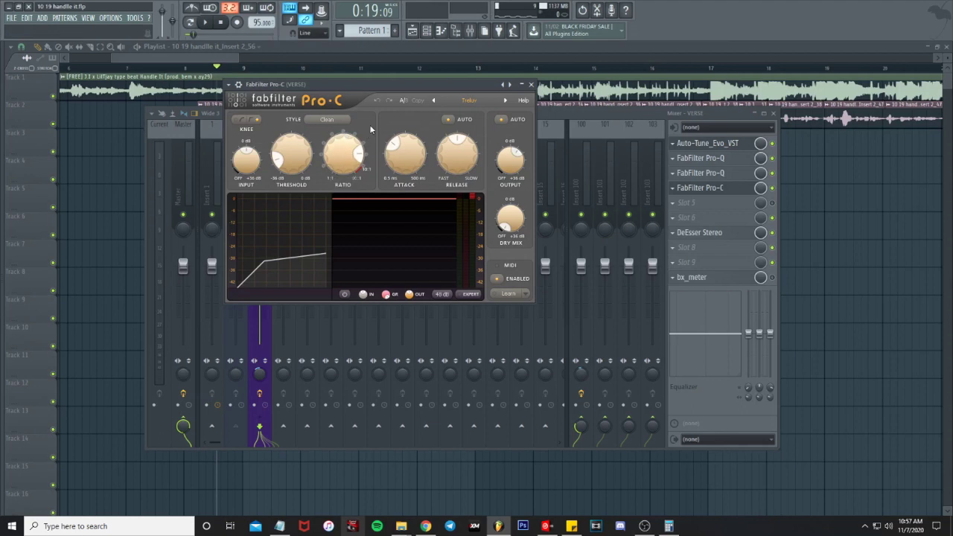
key(space)
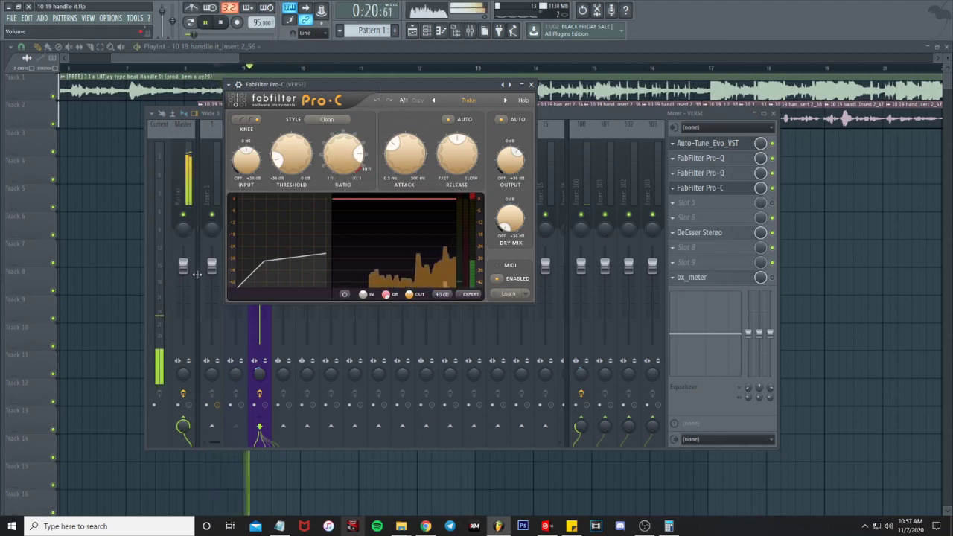
drag(183, 266, 183, 294)
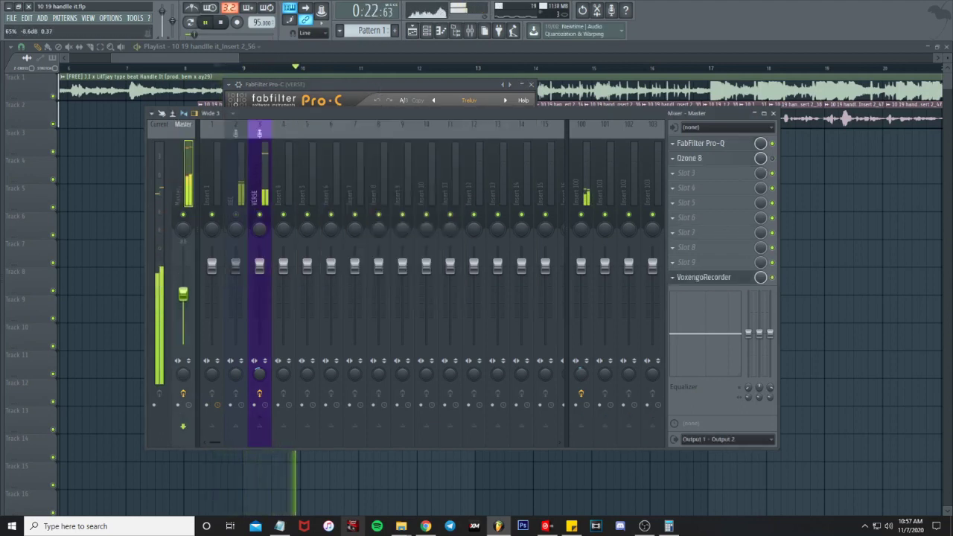
Return to the VERSE track's compressor and set its threshold to about -30 dB
click(264, 181)
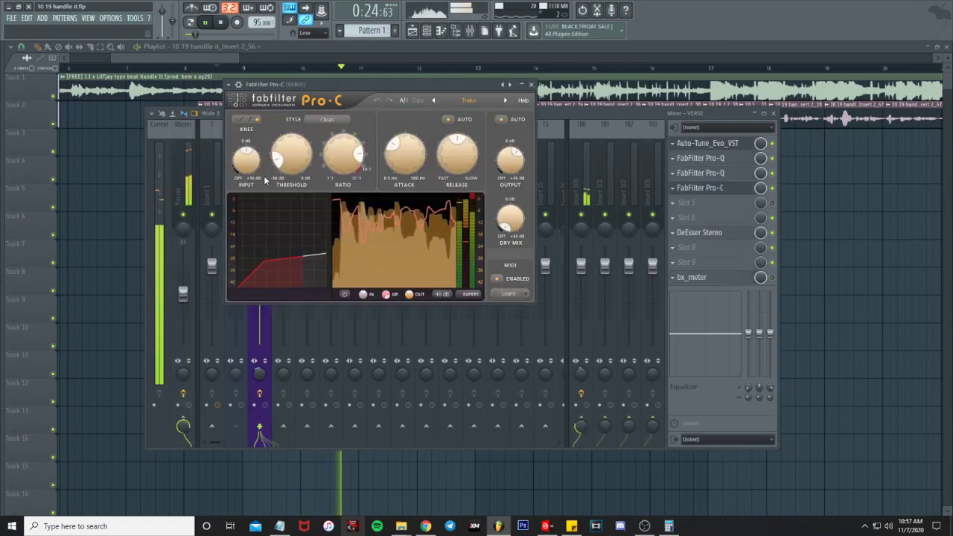
drag(265, 181, 314, 258)
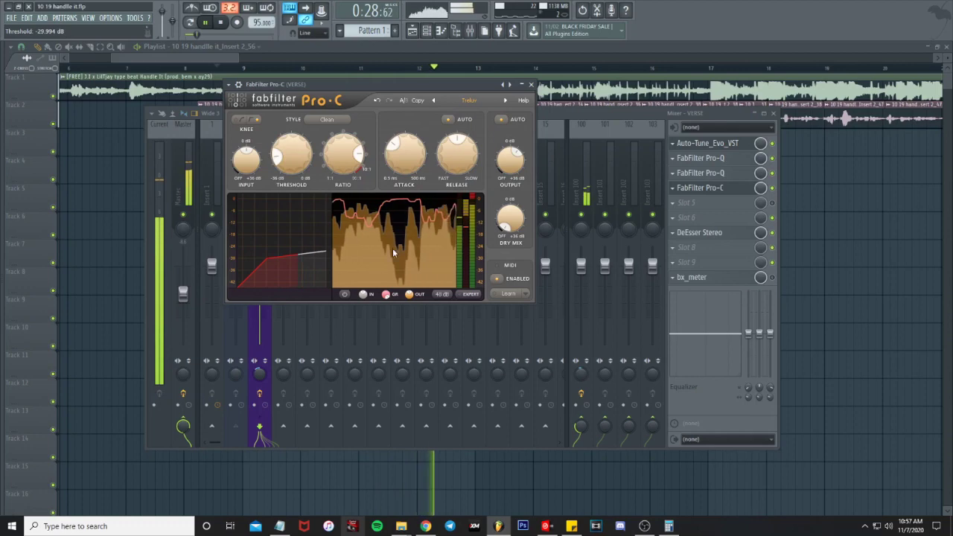
mouse_move(511, 170)
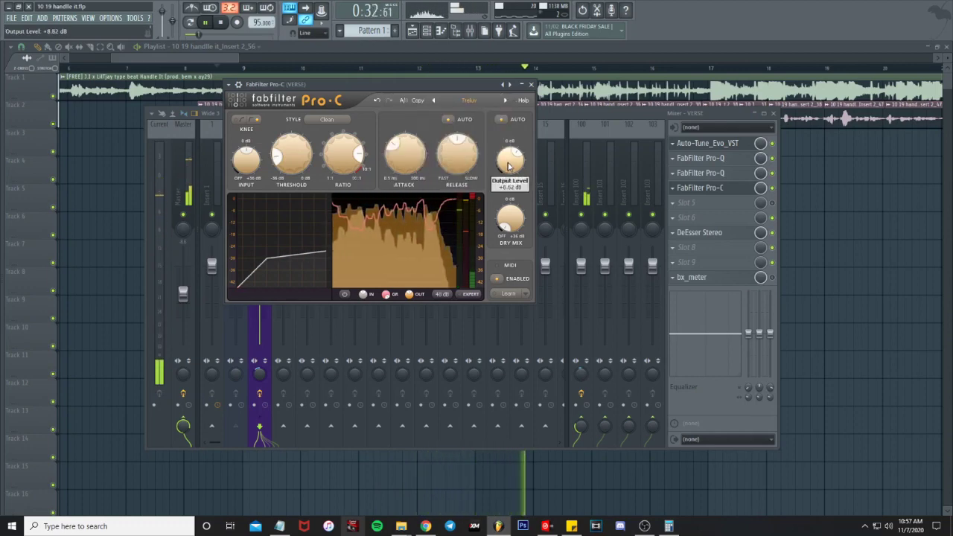
Raise the VERSE compressor's output level to about +9.2 dB, adjust the master track's stereo separation and stop playback
scroll(509, 165, up, 1)
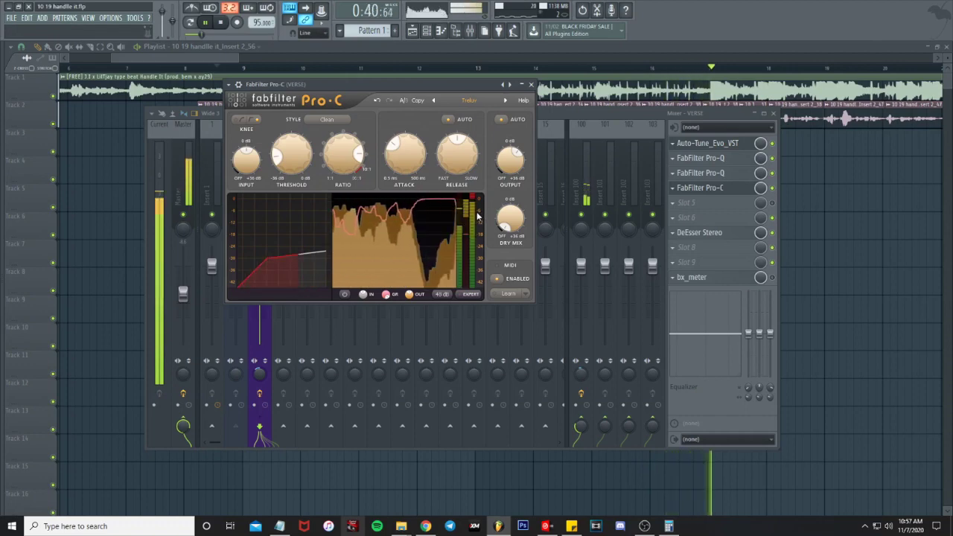
click(183, 367)
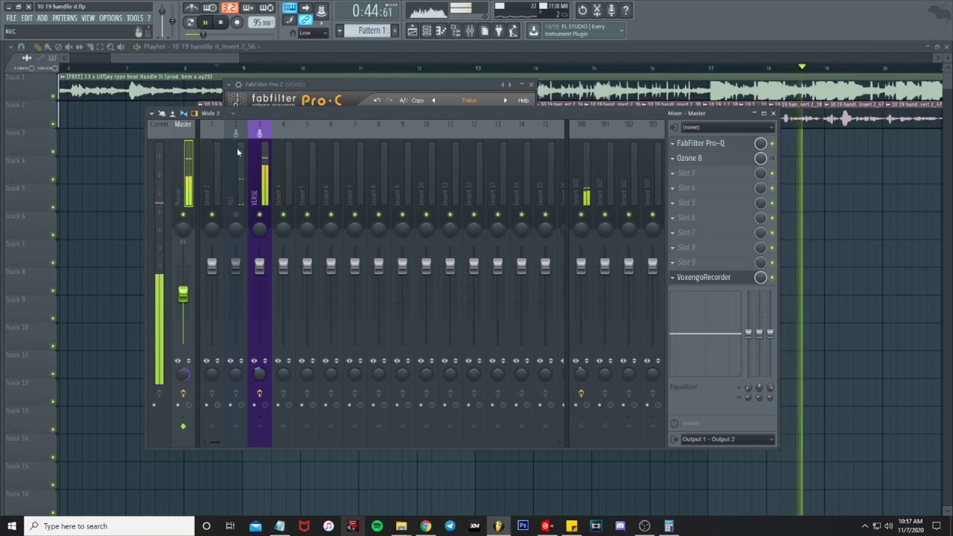
key(space)
Select the VERSE track, reset the master fader to 100% (0.0 dB) and restart playback
click(261, 165)
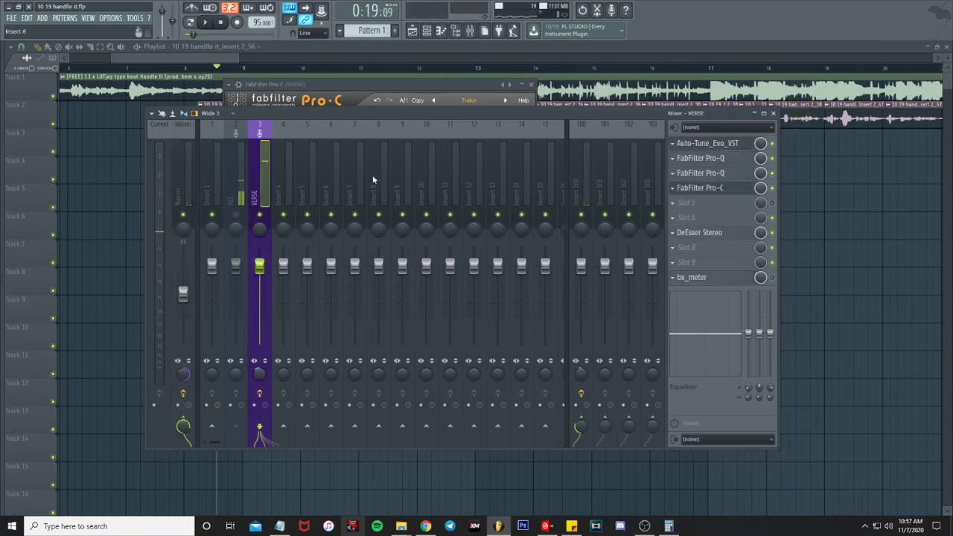
right_click(184, 292)
click(192, 294)
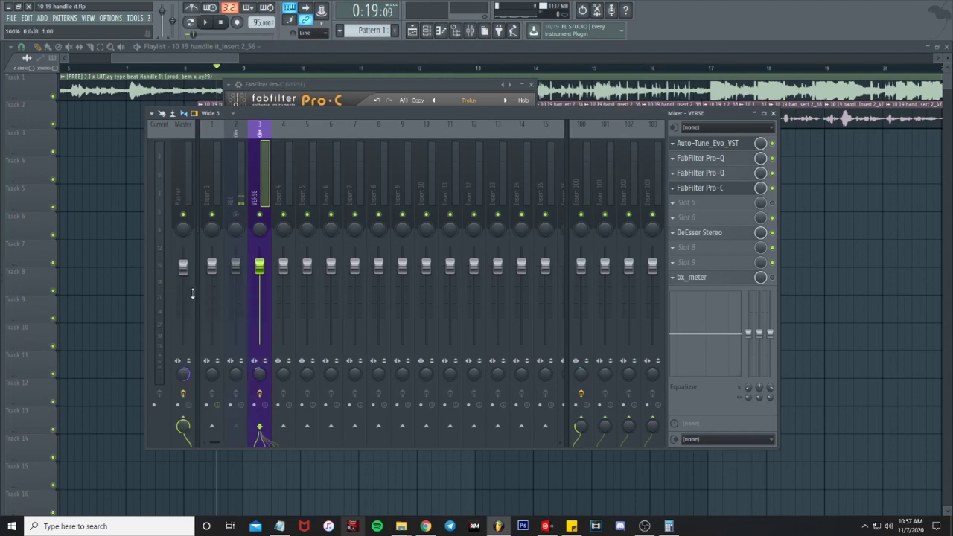
key(space)
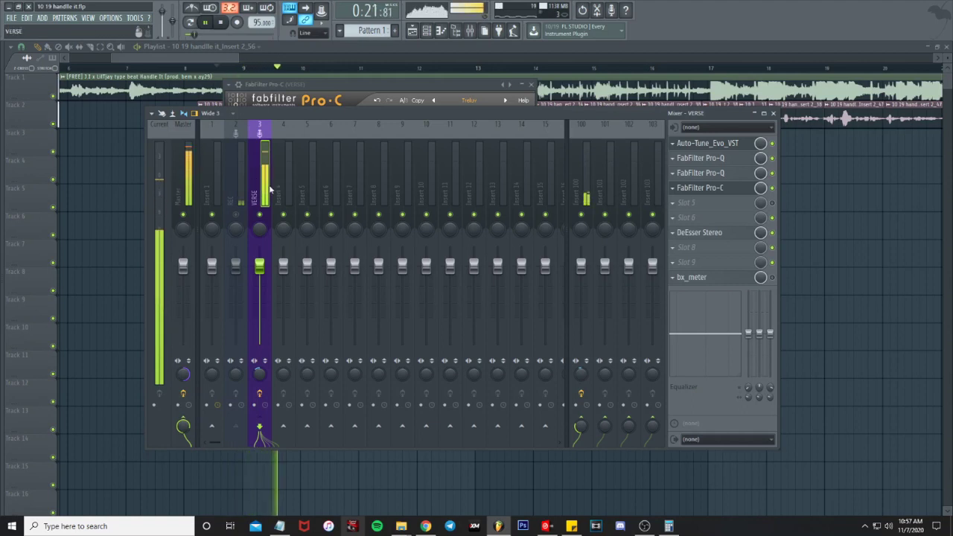
Reopen the VERSE track's FabFilter Pro-C, lower its output level slightly during playback and close the compressor
click(723, 190)
click(722, 189)
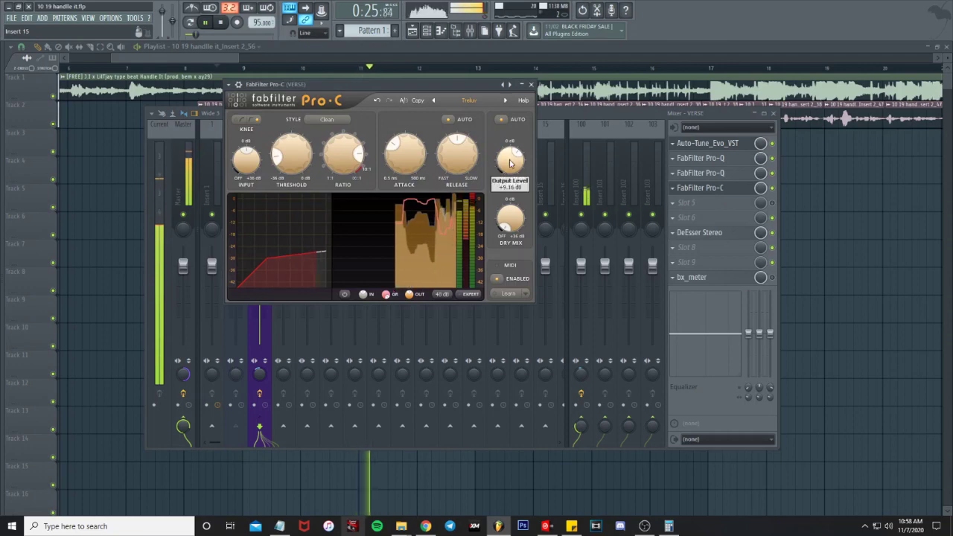
scroll(510, 164, down, 2)
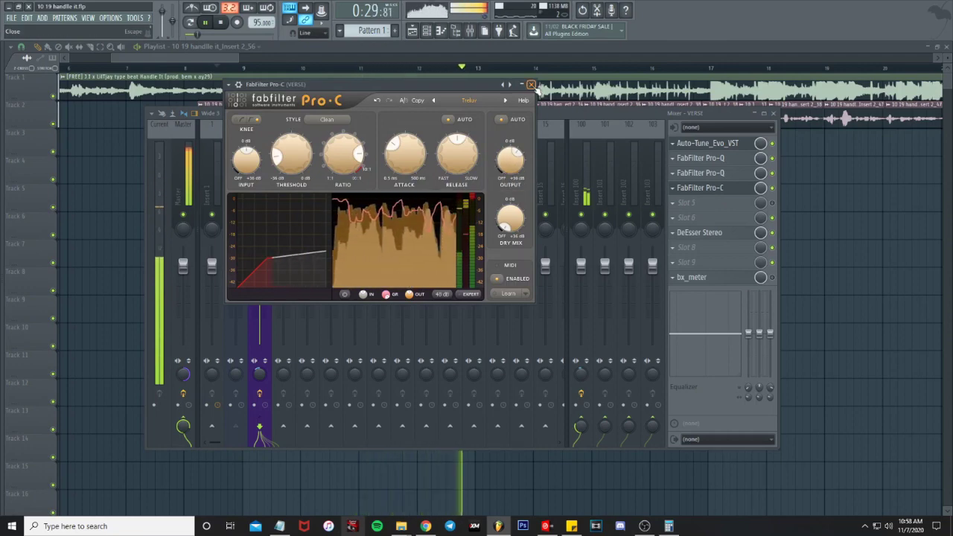
click(531, 84)
Reset the master track's stereo separation to its default and select the master track
right_click(186, 372)
click(201, 373)
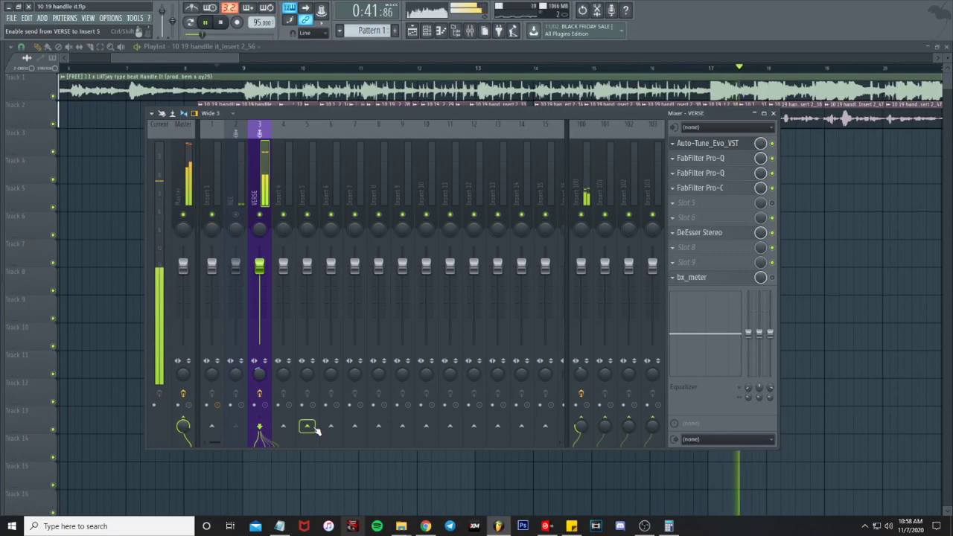
click(189, 158)
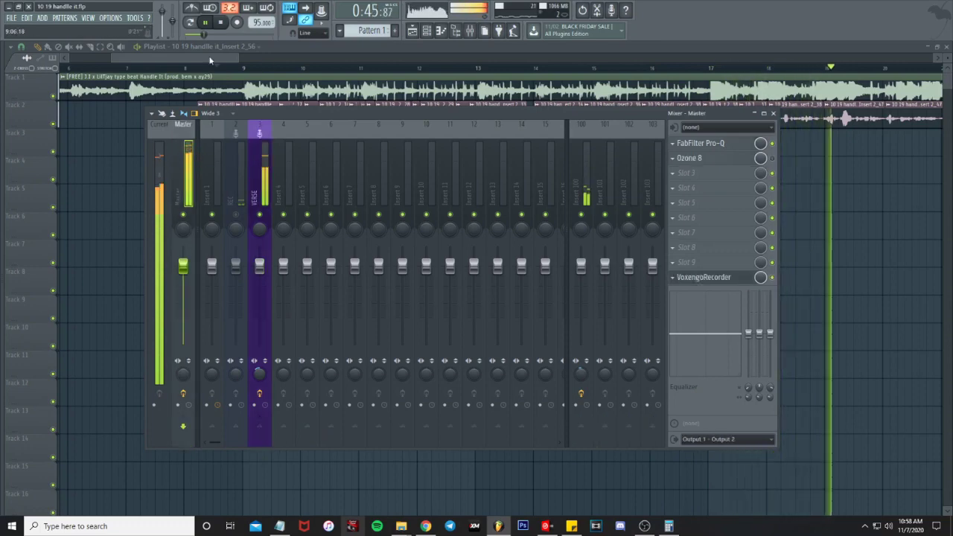
Hide the mixer, bring the whole vocal arrangement into view in the playlist and stop playback
key(F9)
scroll(470, 222, down, 3)
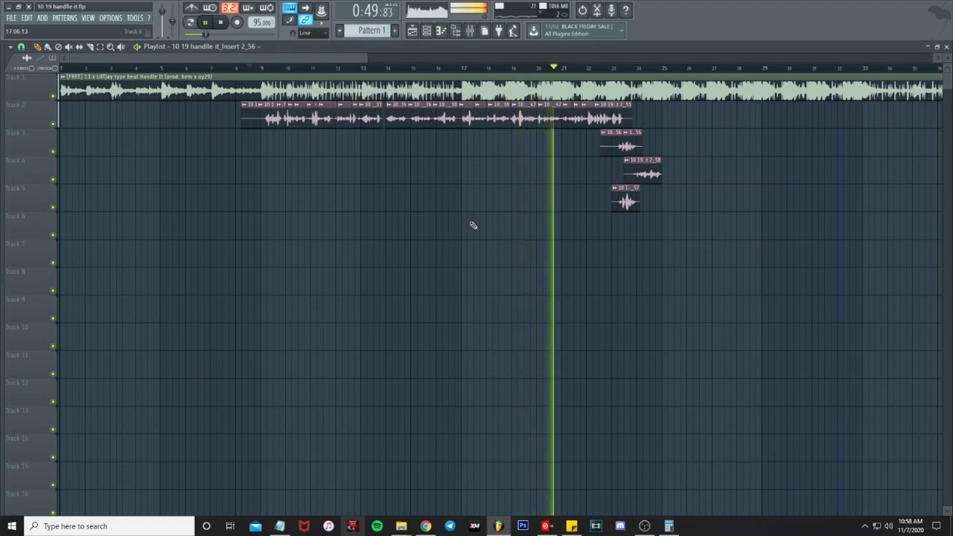
key(space)
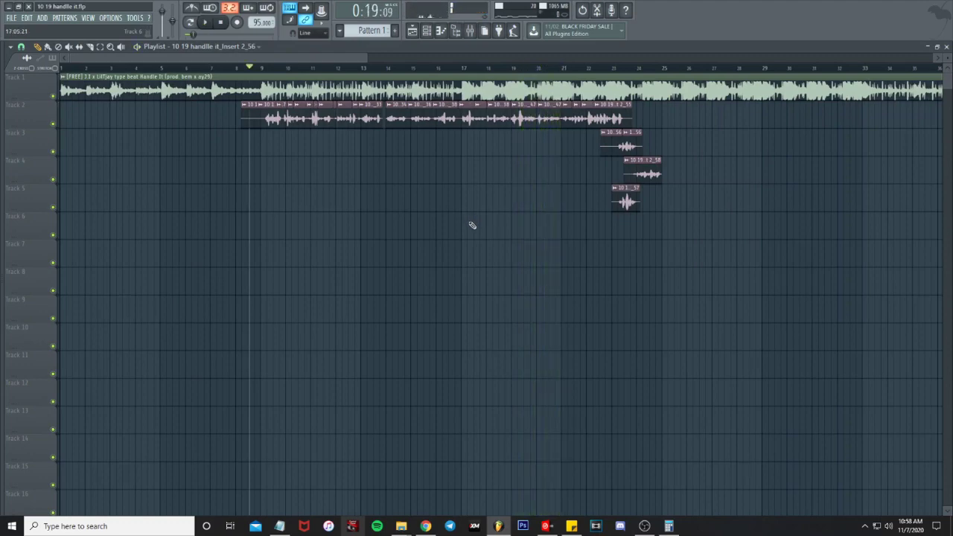